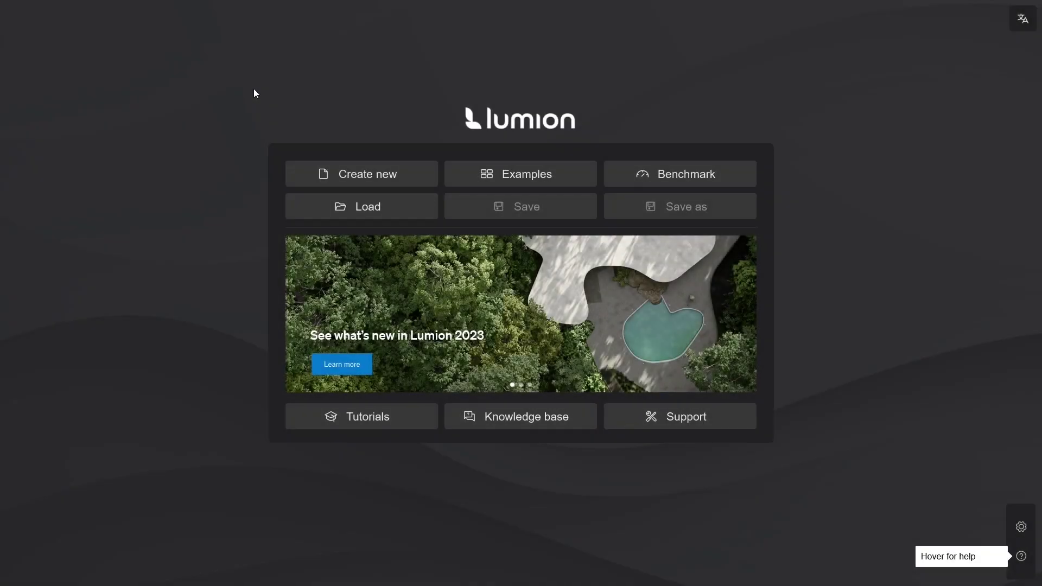
- Load the Minimalistic interior example scene and switch to Photo Mode
{"action": "left_click", "coordinate": [510, 171]}
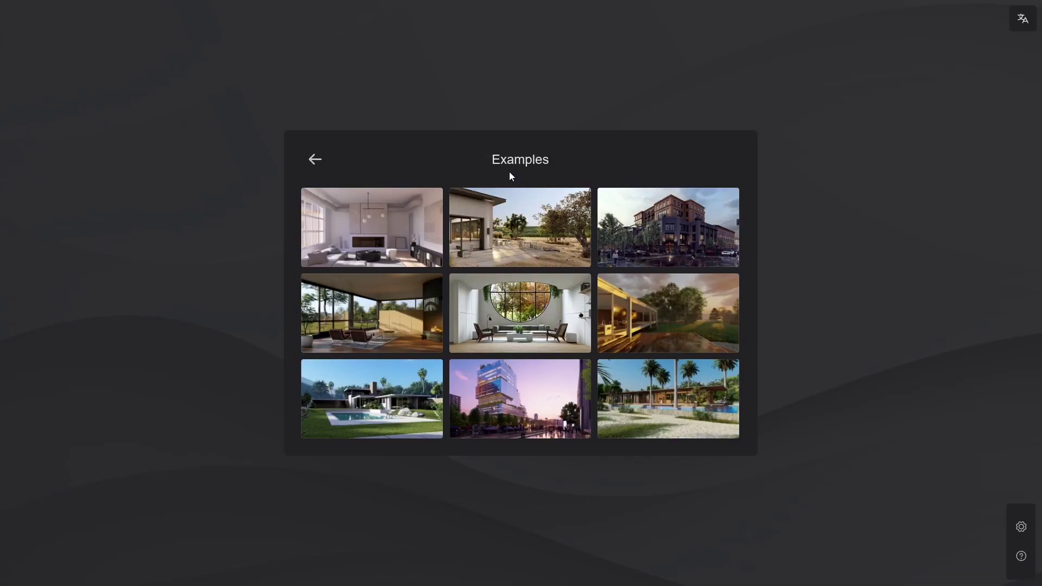
{"action": "left_click", "coordinate": [387, 220]}
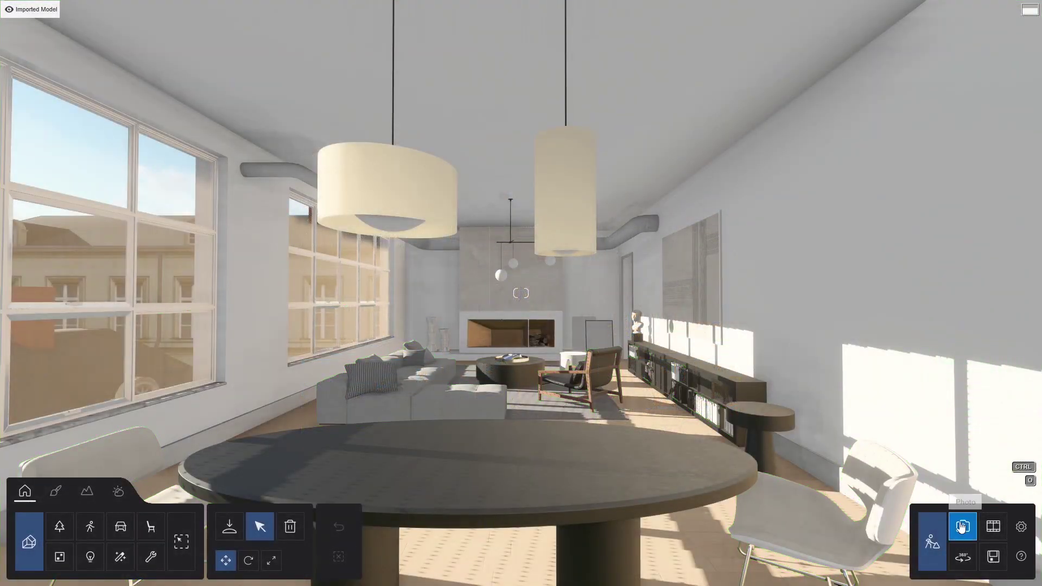
{"action": "left_click", "coordinate": [963, 527]}
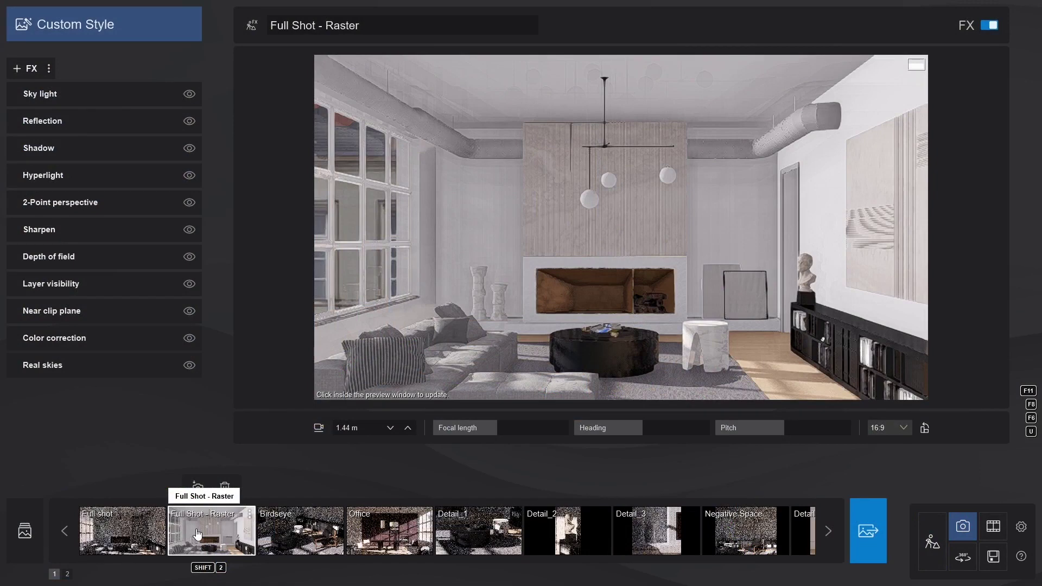
- Compare the Full shot and Full Shot - Raster photos, ending on the Full shot
{"action": "left_click", "coordinate": [119, 529]}
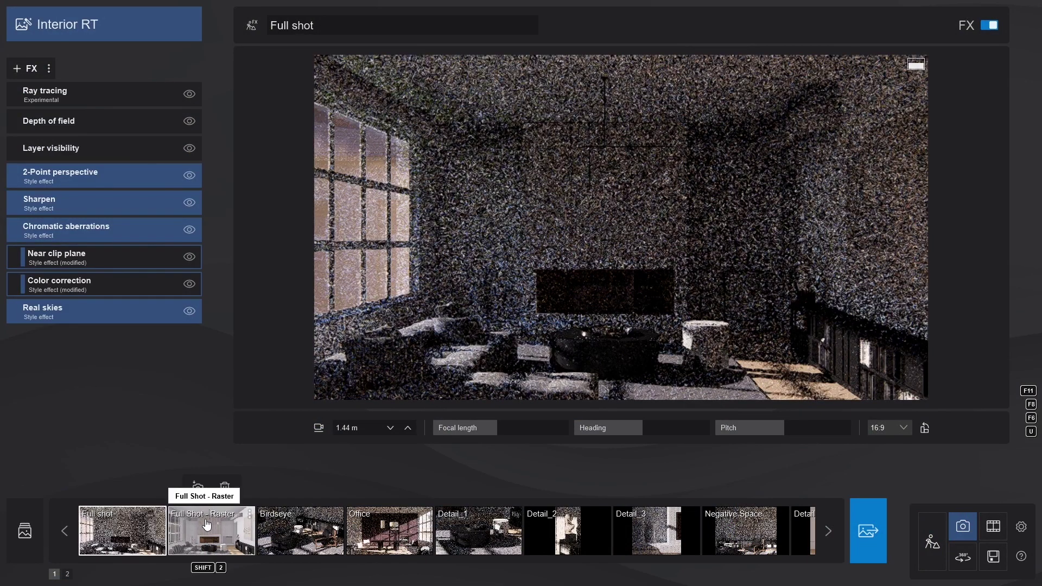
{"action": "left_click", "coordinate": [206, 529]}
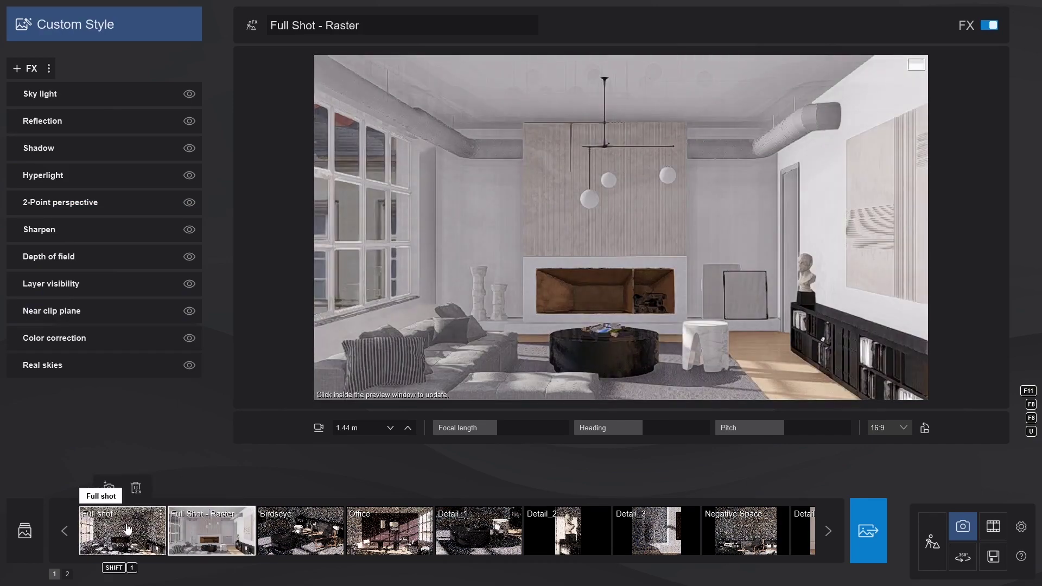
{"action": "left_click", "coordinate": [127, 530]}
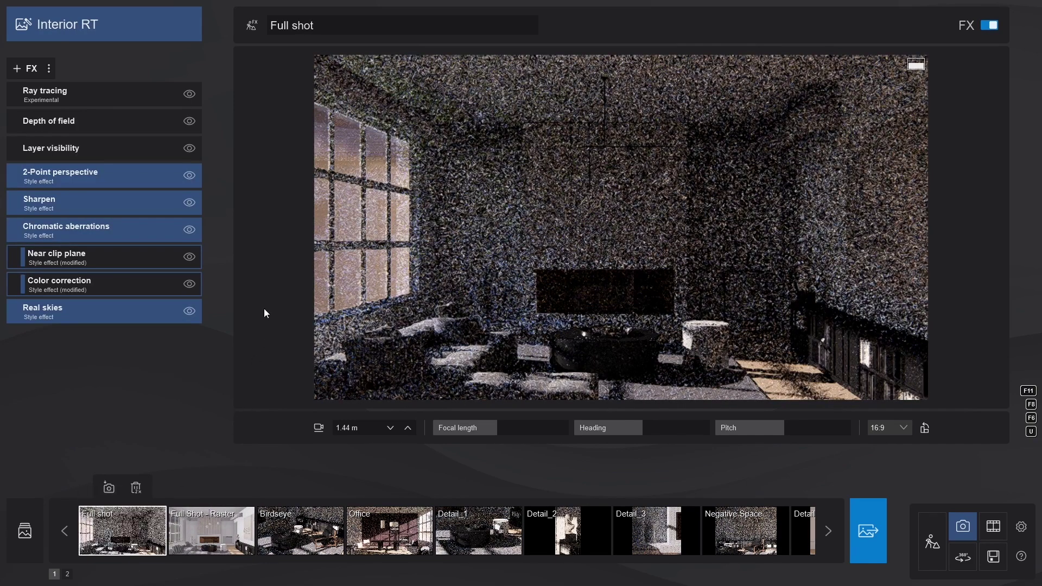
- Delete all effects from the Full shot and apply the Interior RT preset style
{"action": "left_click", "coordinate": [50, 69]}
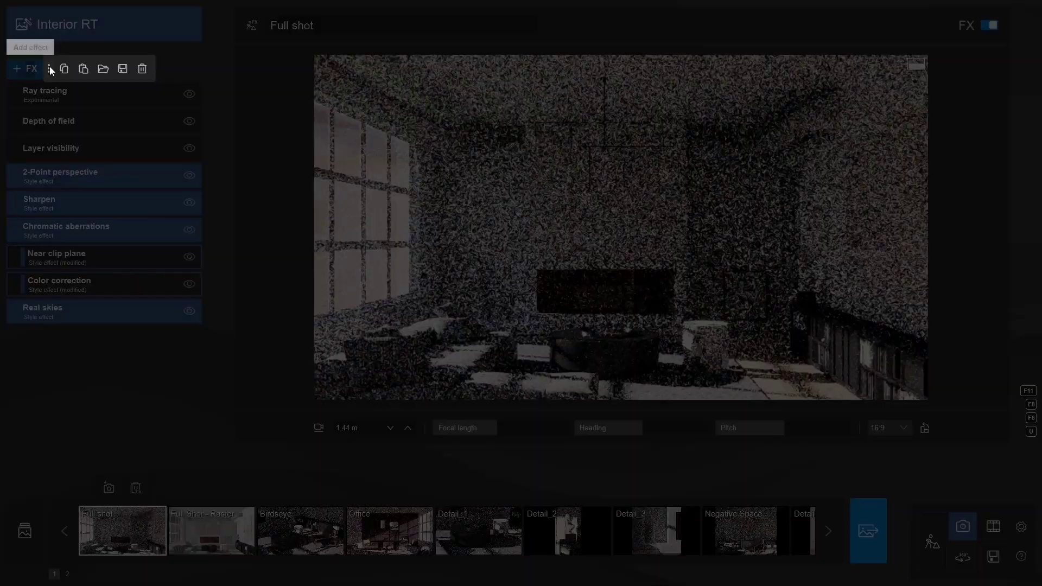
{"action": "left_click", "coordinate": [142, 68]}
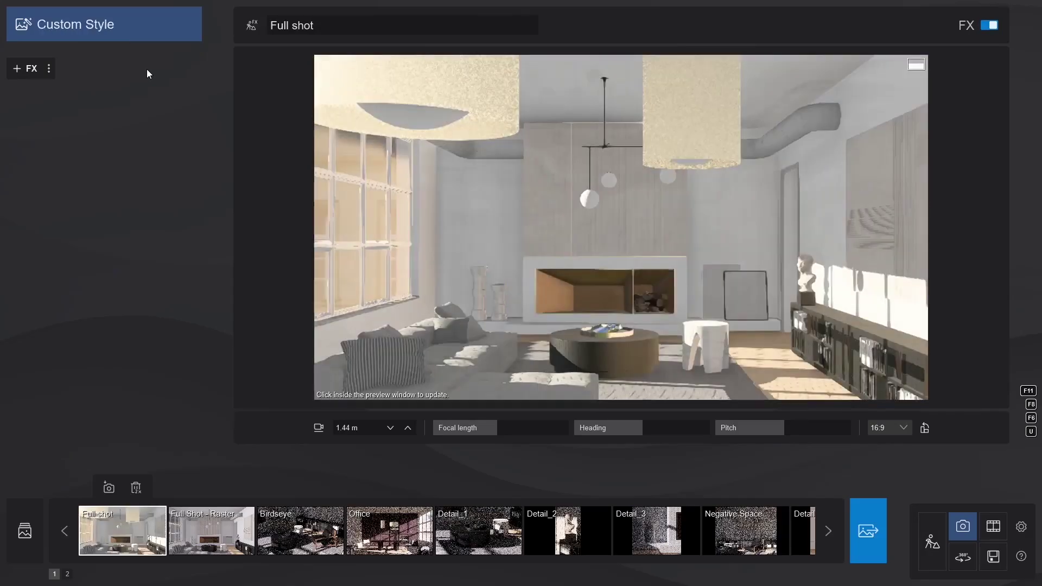
{"action": "left_click", "coordinate": [104, 24]}
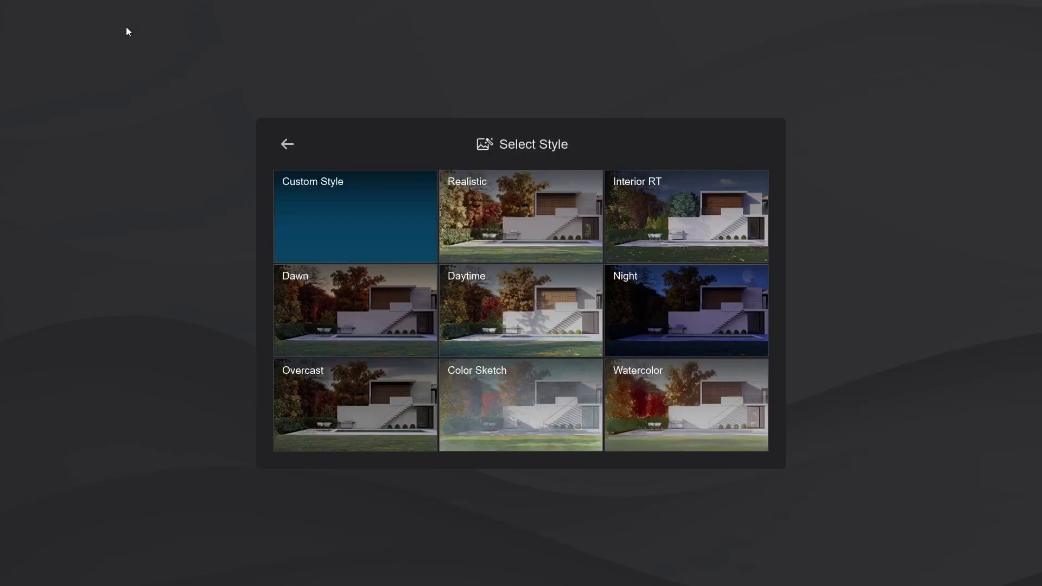
{"action": "left_click", "coordinate": [693, 208]}
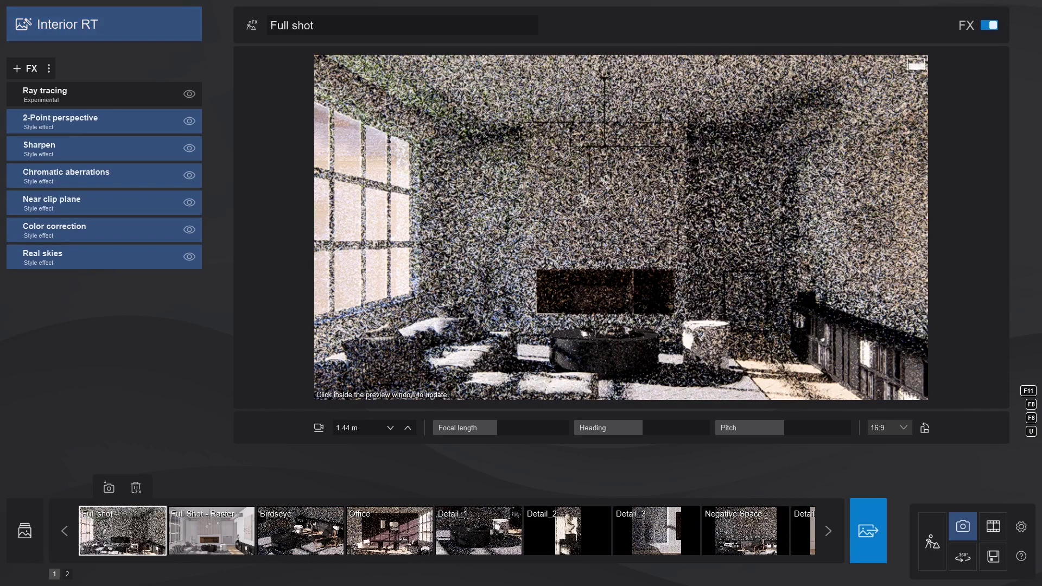
- Start a custom style with a Ray tracing effect at 512 samples and adjusted light bounces
{"action": "left_click", "coordinate": [17, 69]}
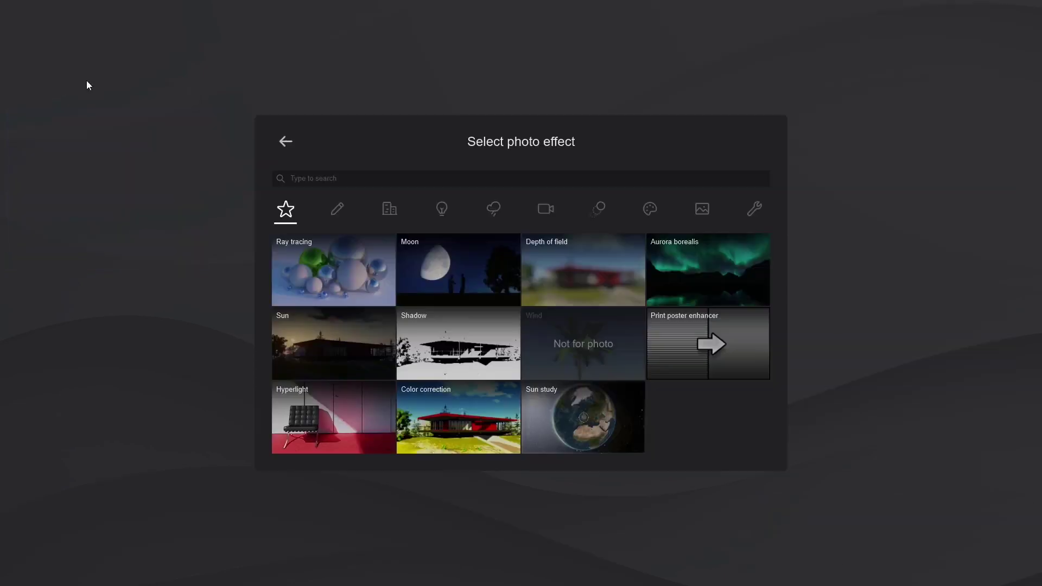
{"action": "left_click", "coordinate": [321, 178]}
{"action": "type", "text": "ray"}
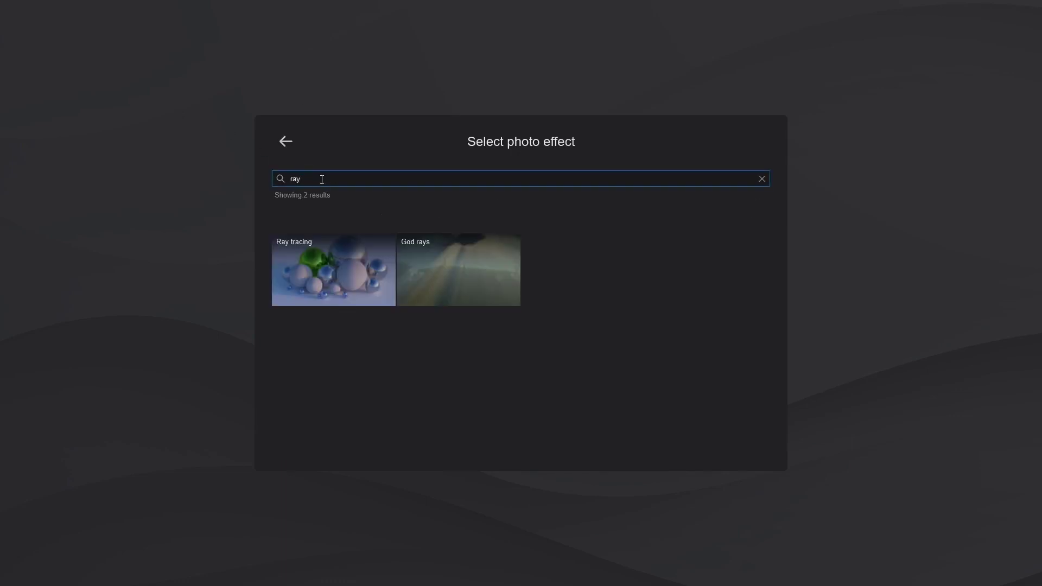
{"action": "left_click", "coordinate": [313, 270]}
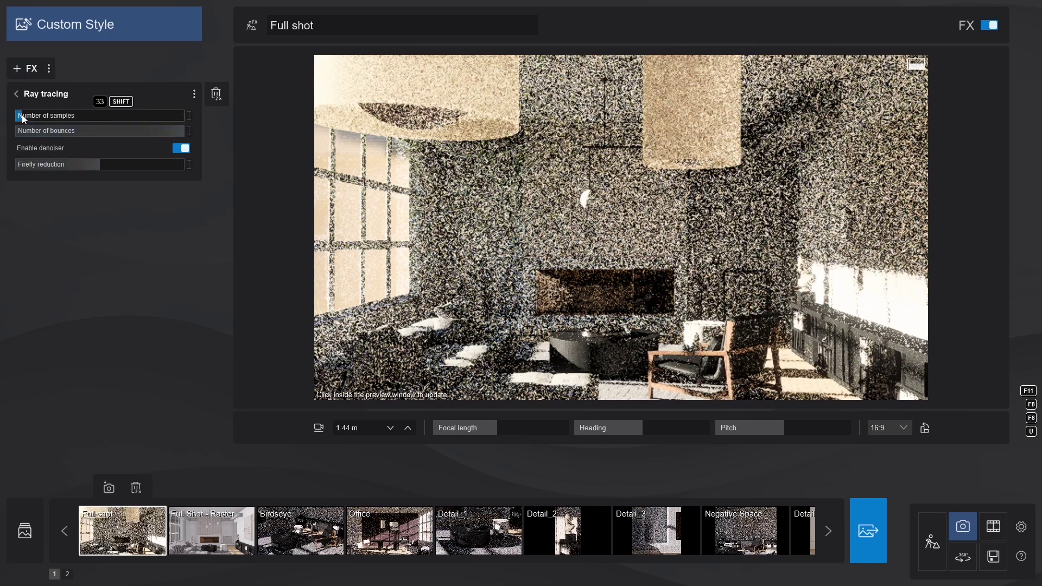
{"action": "left_click_drag", "start_coordinate": [22, 114], "coordinate": [76, 115]}
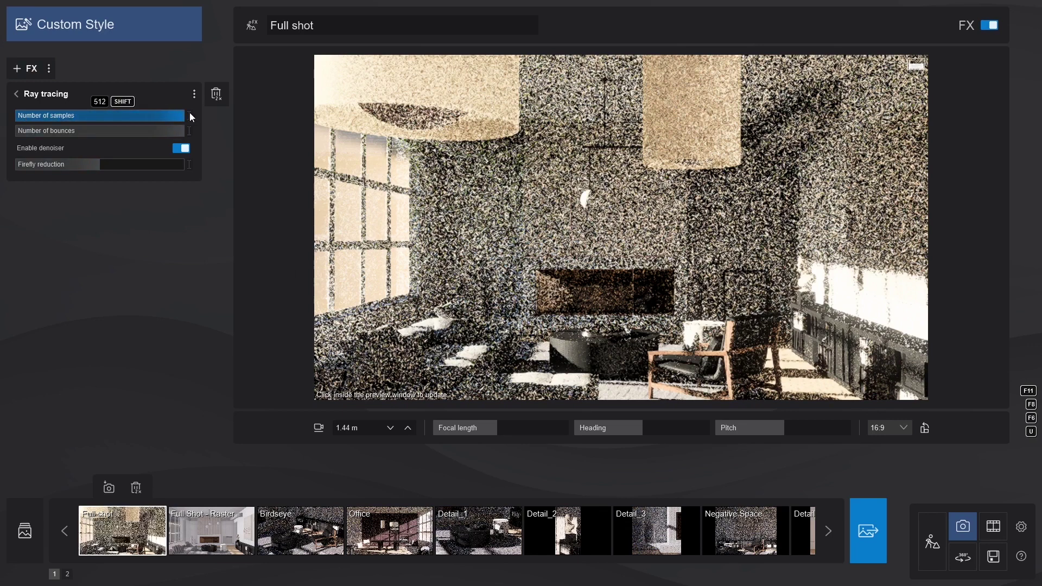
{"action": "mouse_move", "coordinate": [181, 131]}
{"action": "left_mouse_down"}
{"action": "mouse_move", "coordinate": [33, 131]}
{"action": "mouse_move", "coordinate": [191, 133]}
{"action": "left_mouse_up"}
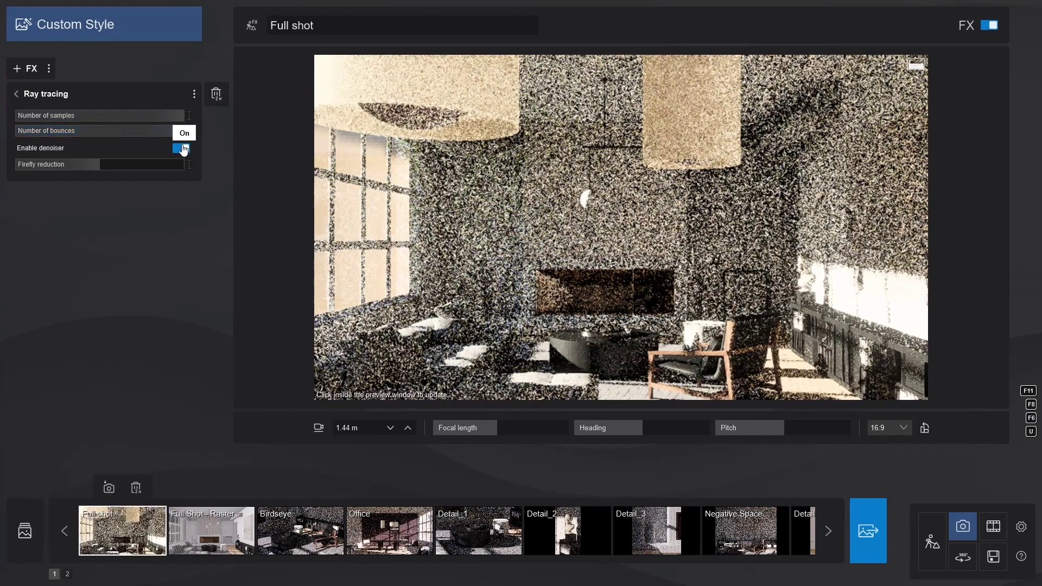
- Keep the denoiser on, set firefly reduction to about 2%, and start rendering the Full shot
{"action": "left_click", "coordinate": [181, 148]}
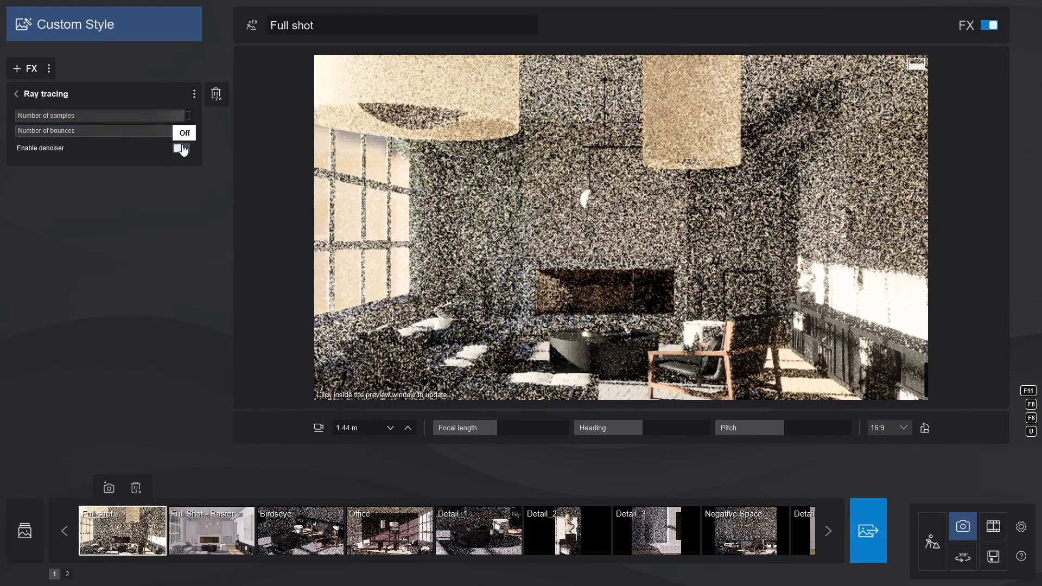
{"action": "left_click", "coordinate": [181, 149]}
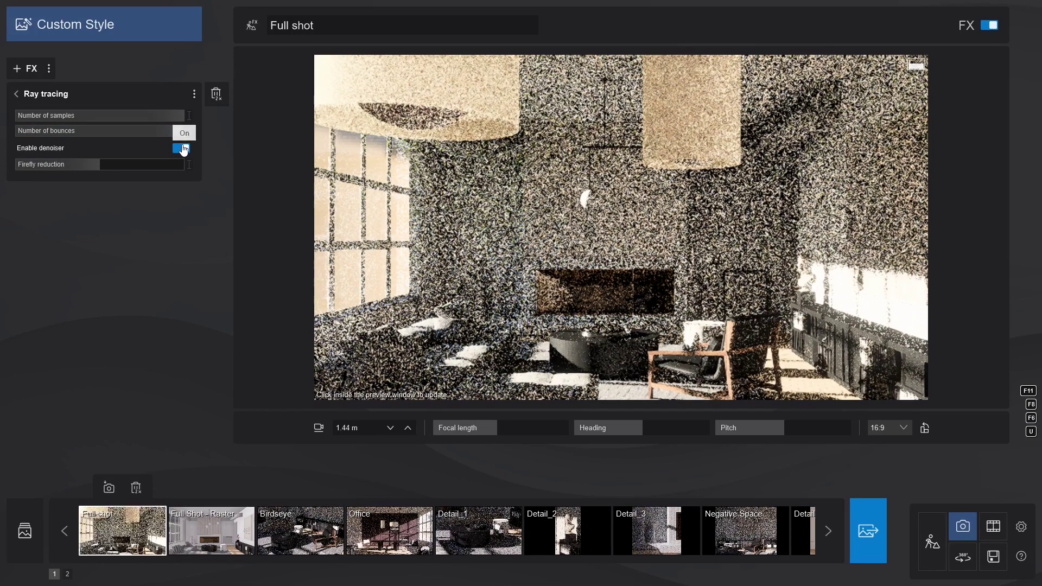
{"action": "left_click", "coordinate": [105, 164]}
{"action": "left_click_drag", "start_coordinate": [105, 164], "coordinate": [189, 164]}
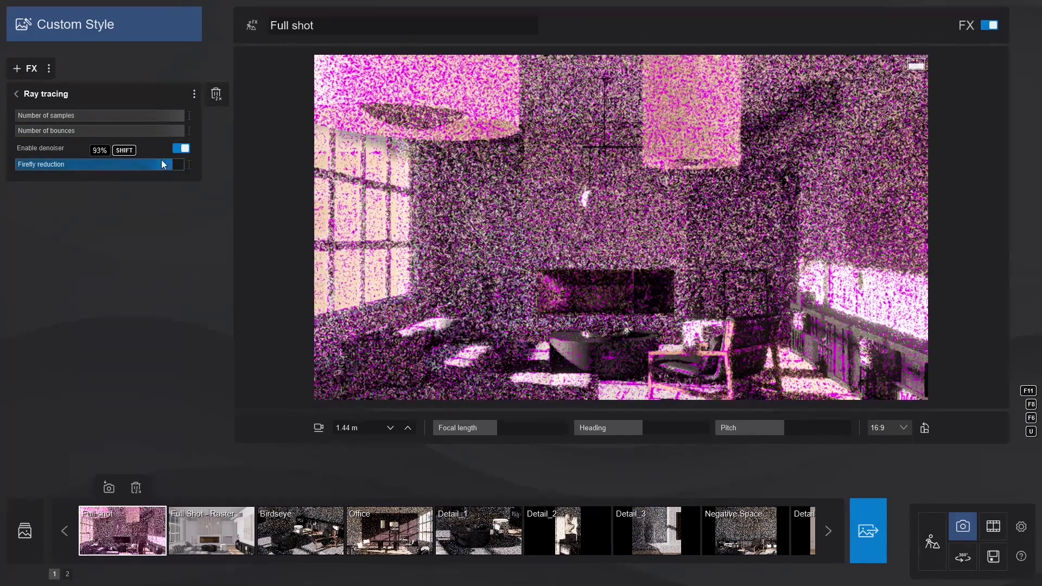
{"action": "left_click_drag", "start_coordinate": [188, 163], "coordinate": [18, 167]}
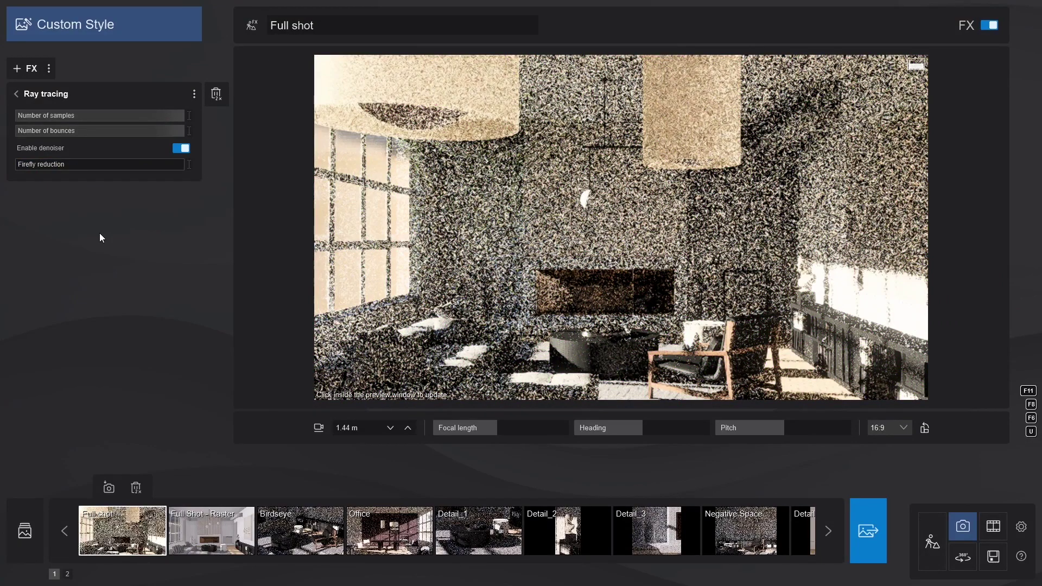
{"action": "key", "text": "ctrl+F"}
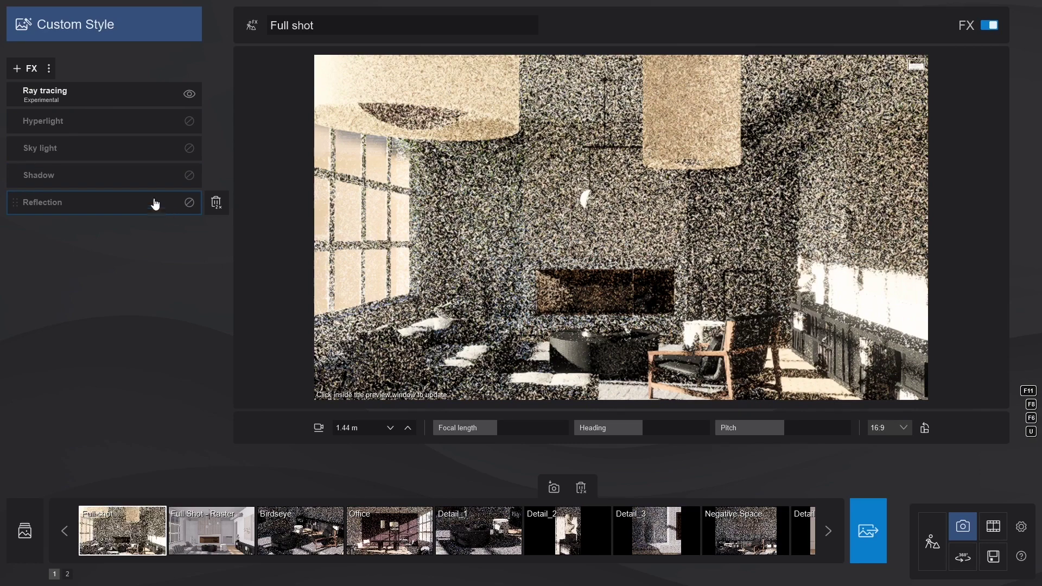
- Toggle Ray tracing off and back on, then bring up the photo effect library
{"action": "left_click", "coordinate": [189, 94]}
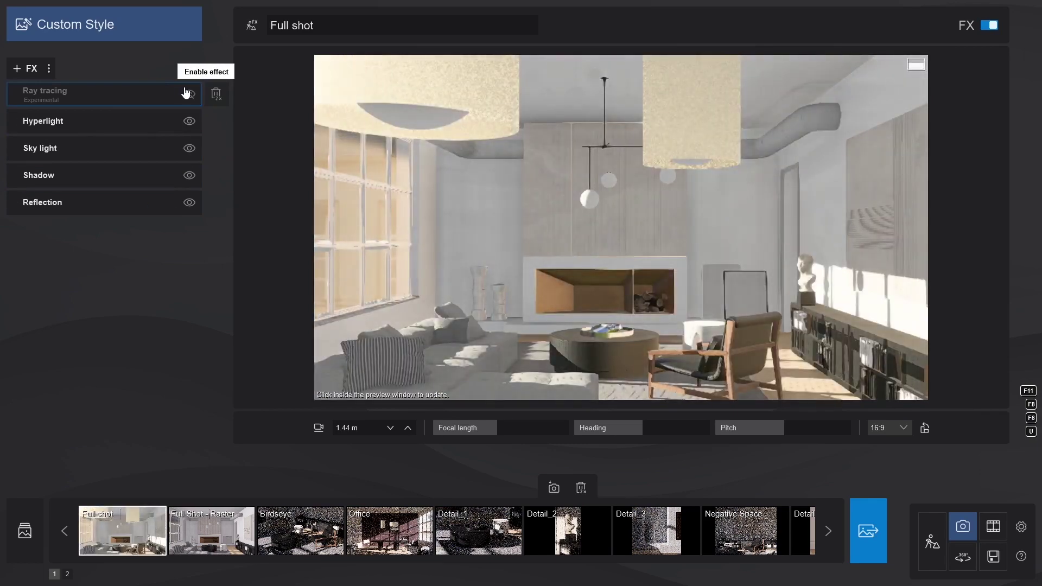
{"action": "left_click", "coordinate": [186, 94]}
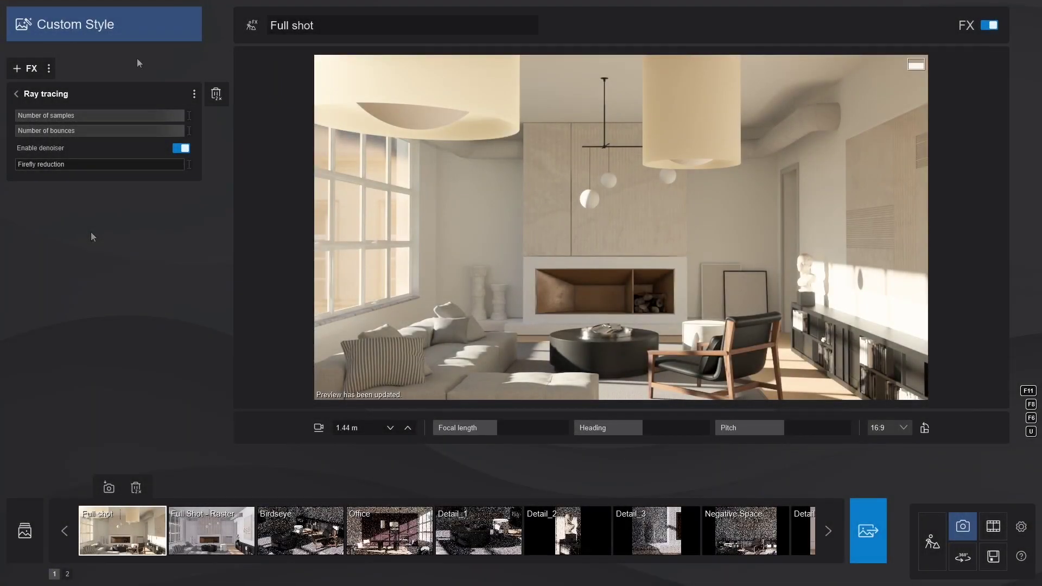
{"action": "left_click", "coordinate": [17, 68]}
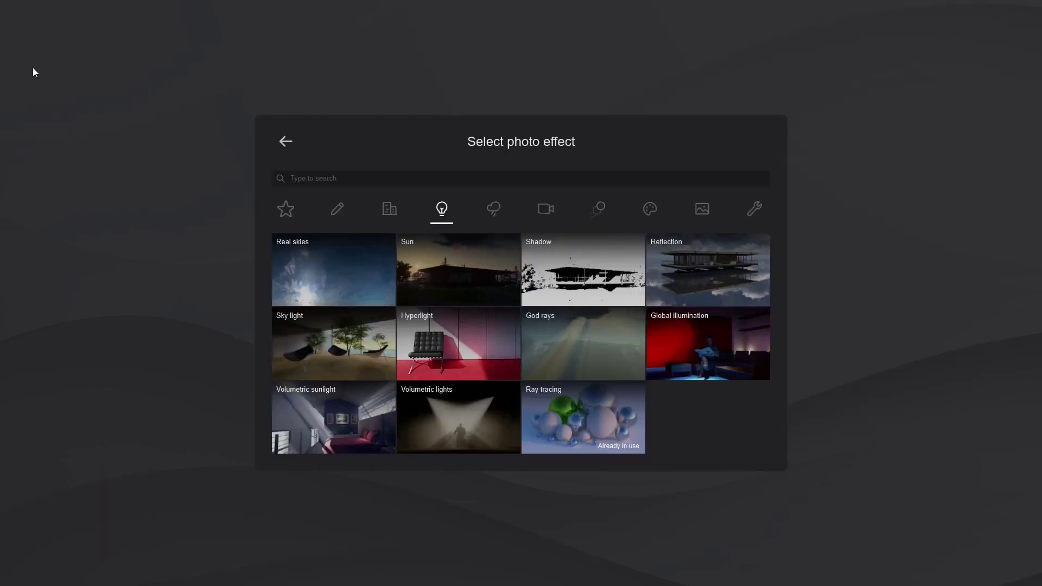
- Add the Color correction effect to the Full shot's stack
{"action": "left_click", "coordinate": [312, 178]}
{"action": "type", "text": "real"}
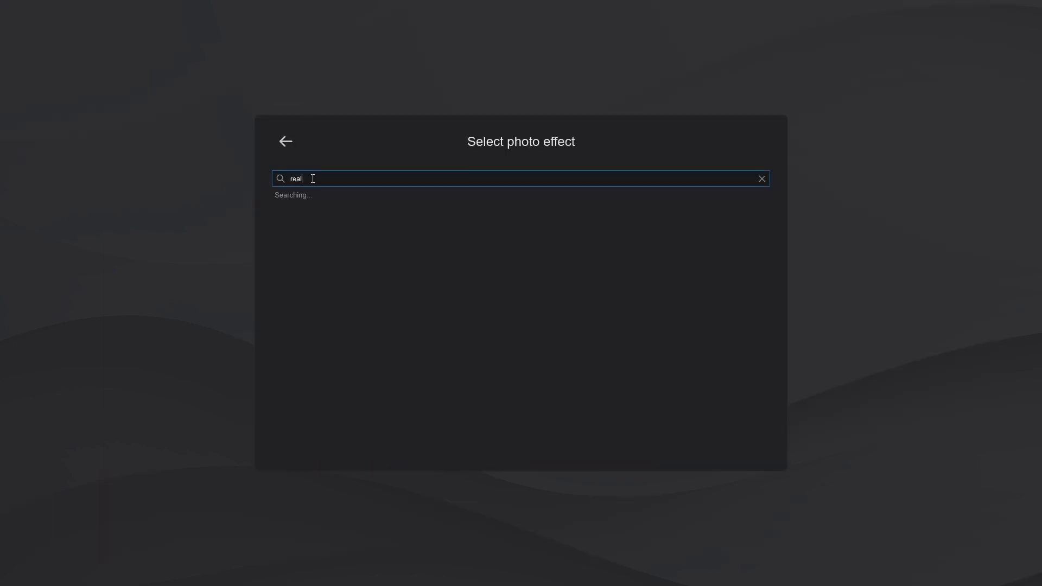
{"action": "left_click", "coordinate": [305, 265]}
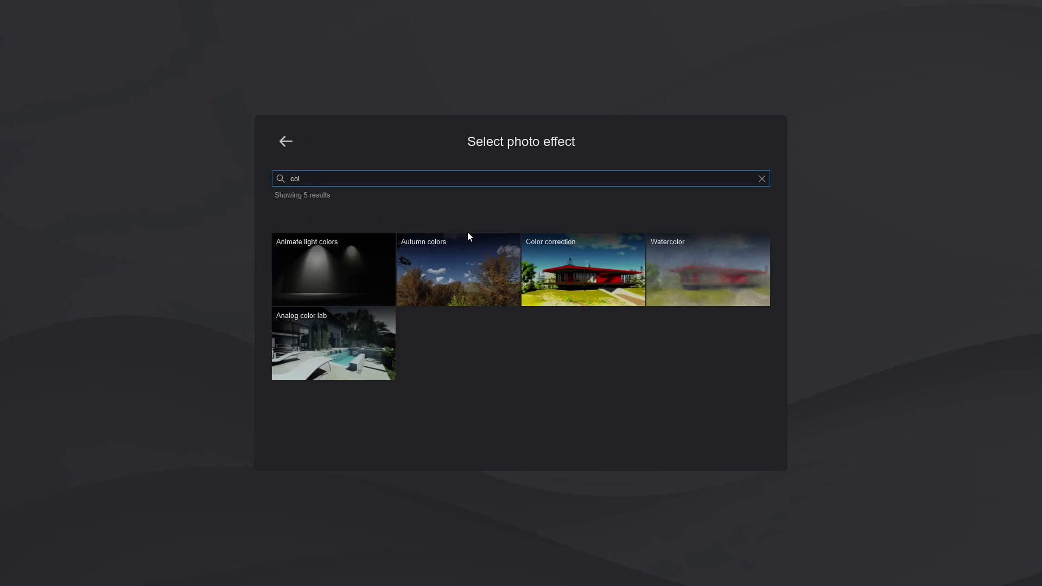
{"action": "left_click", "coordinate": [543, 261]}
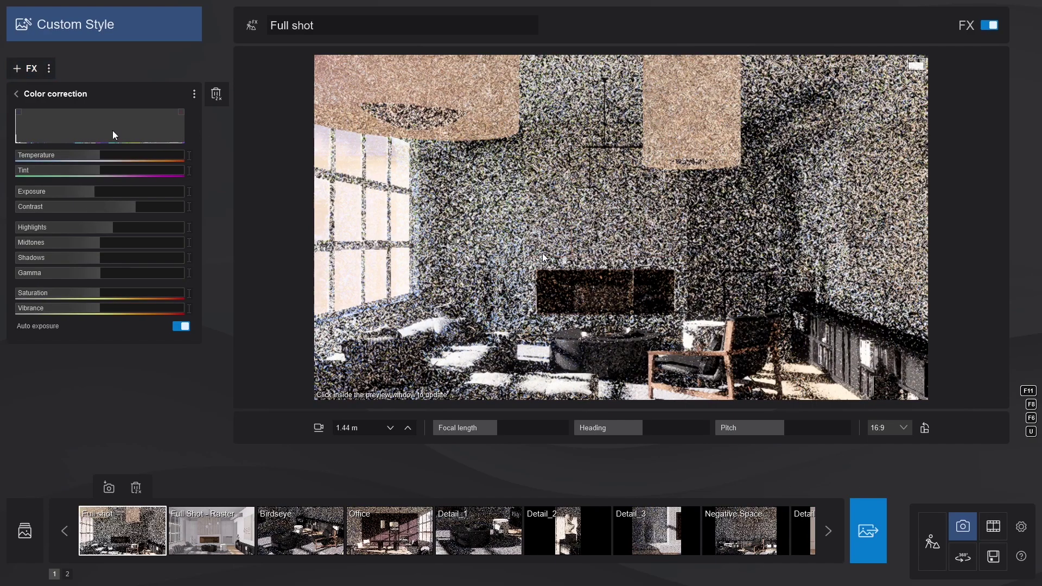
- Preview shadow clipping briefly, then leave highlight clipping shown in the preview
{"action": "left_click", "coordinate": [19, 114]}
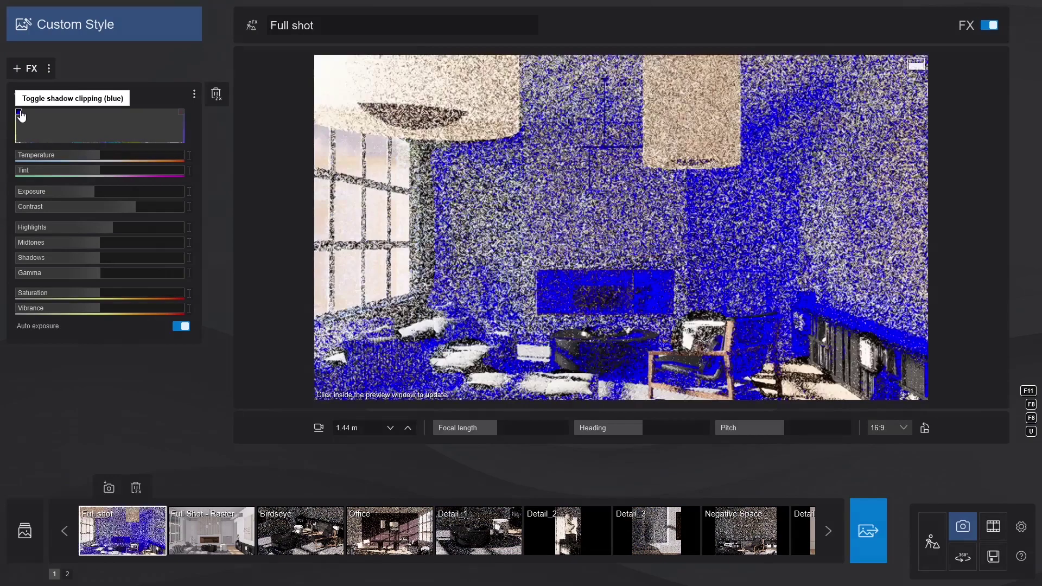
{"action": "left_click", "coordinate": [20, 115]}
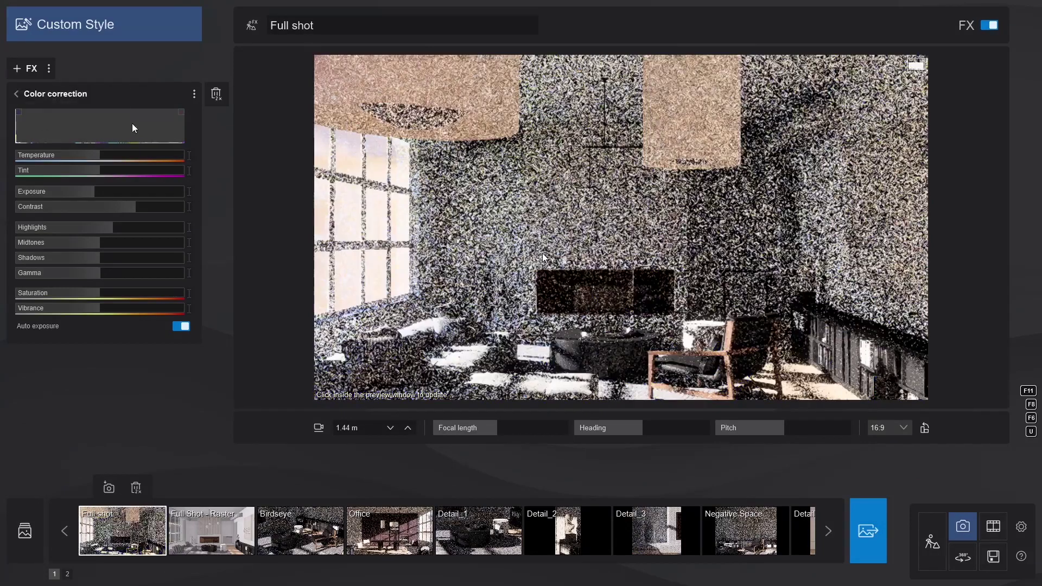
{"action": "left_click", "coordinate": [181, 112]}
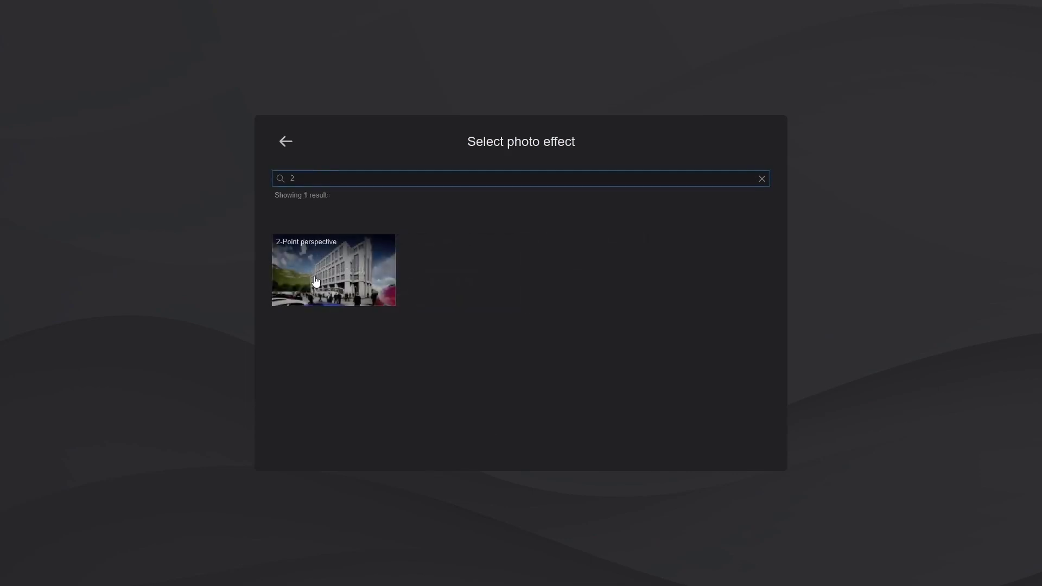
- Add the 2-Point perspective effect to the Full shot
{"action": "left_click", "coordinate": [317, 281]}
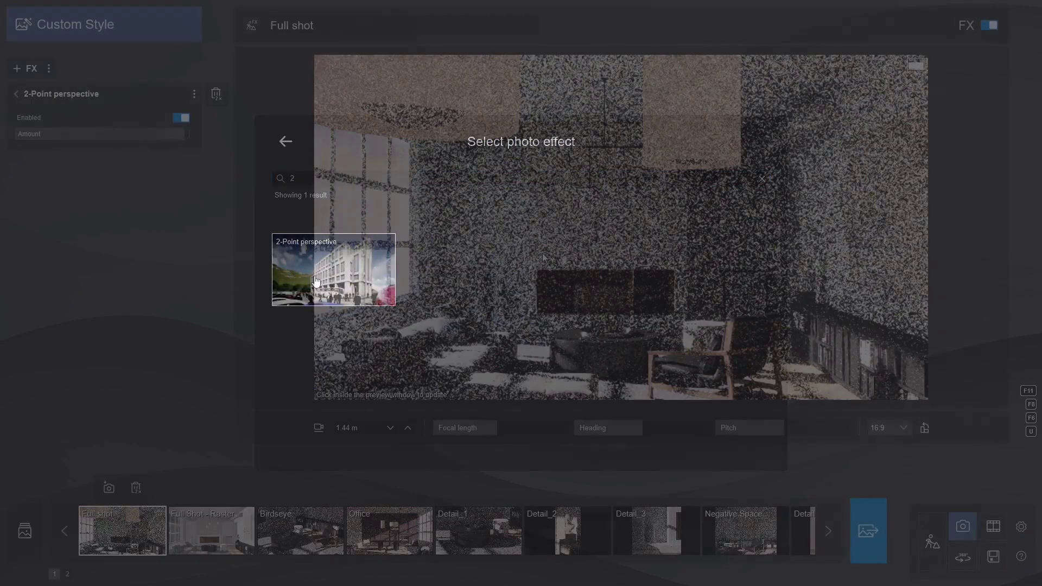